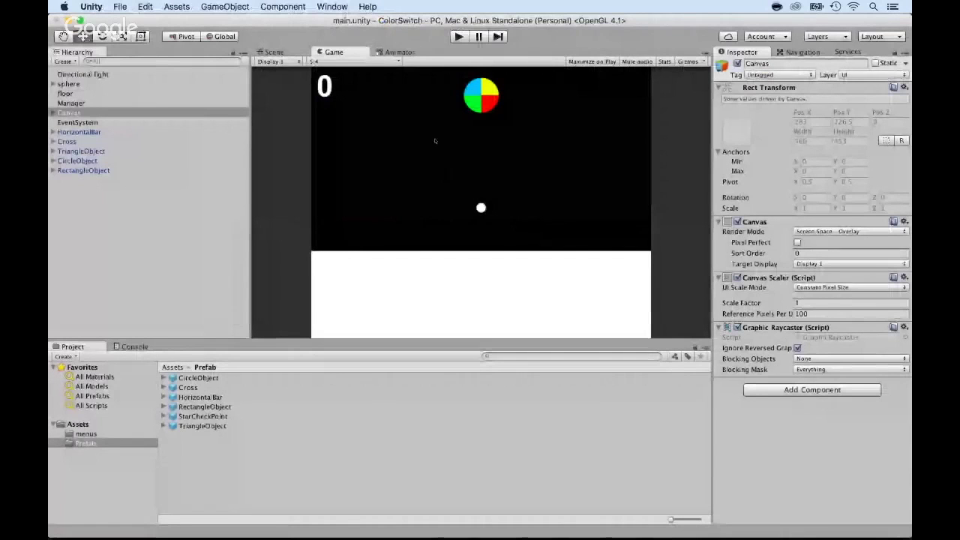
Play-test the game by bouncing the ball up through the bar, triangle, cross, rectangle and circle obstacles, and stop the playback.
click(459, 36)
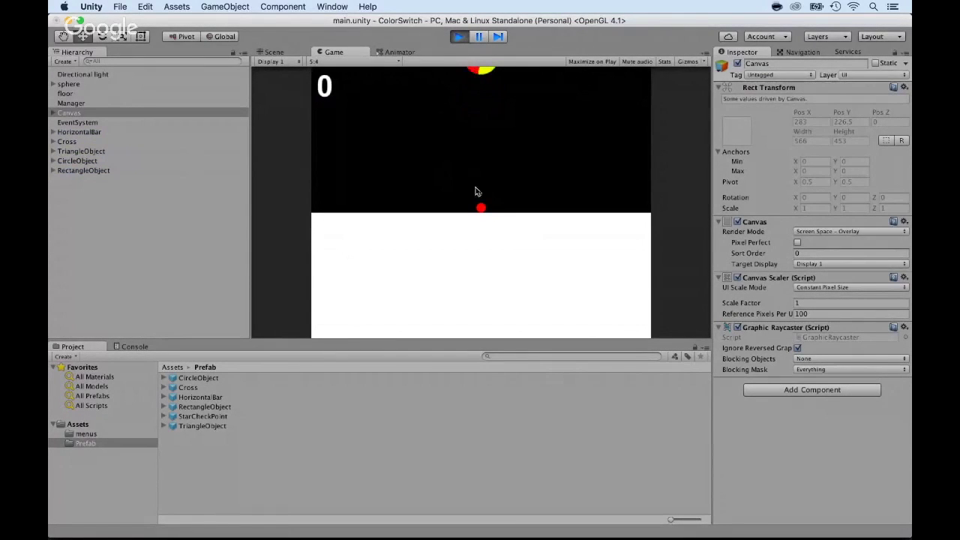
click(417, 182)
click(412, 184)
click(411, 185)
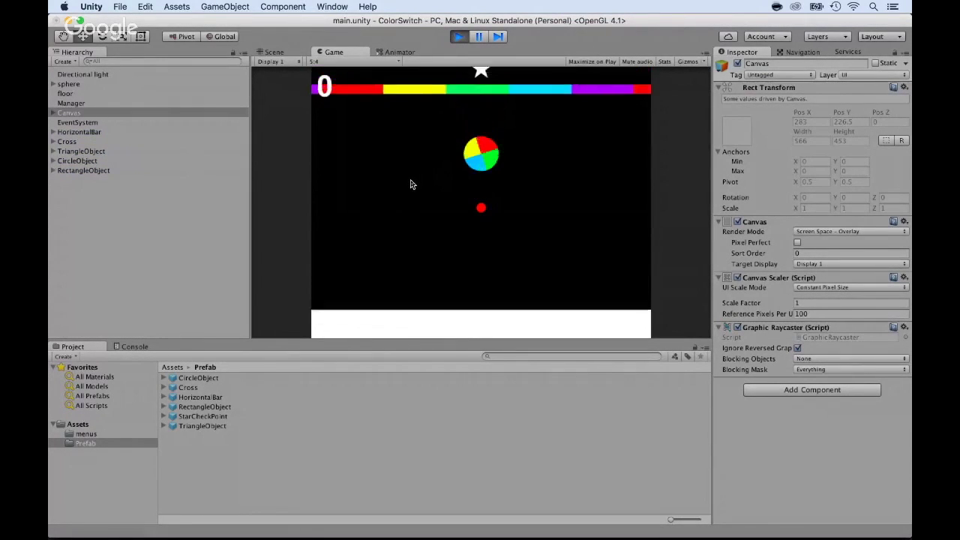
click(411, 185)
click(411, 184)
click(411, 185)
click(411, 184)
click(411, 185)
click(411, 185)
click(411, 185)
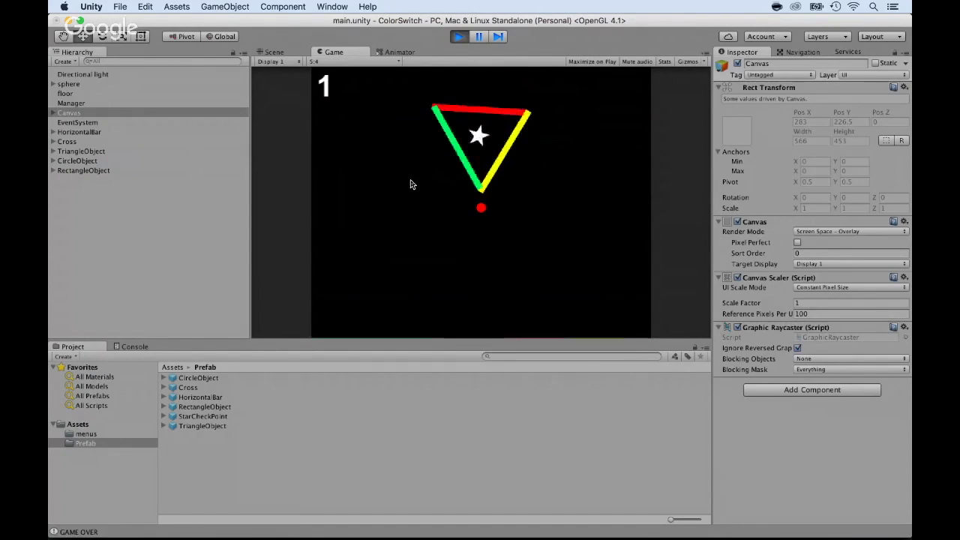
click(411, 184)
click(411, 184)
click(411, 184)
click(411, 185)
click(411, 185)
click(411, 185)
click(412, 185)
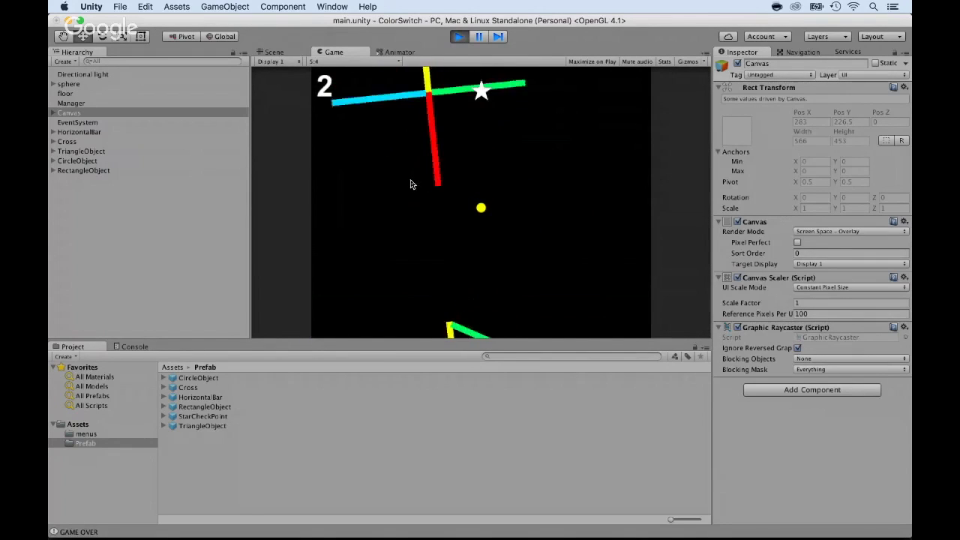
click(412, 185)
click(412, 185)
click(412, 185)
click(411, 185)
click(411, 185)
click(411, 184)
click(411, 185)
click(411, 184)
click(411, 185)
click(411, 185)
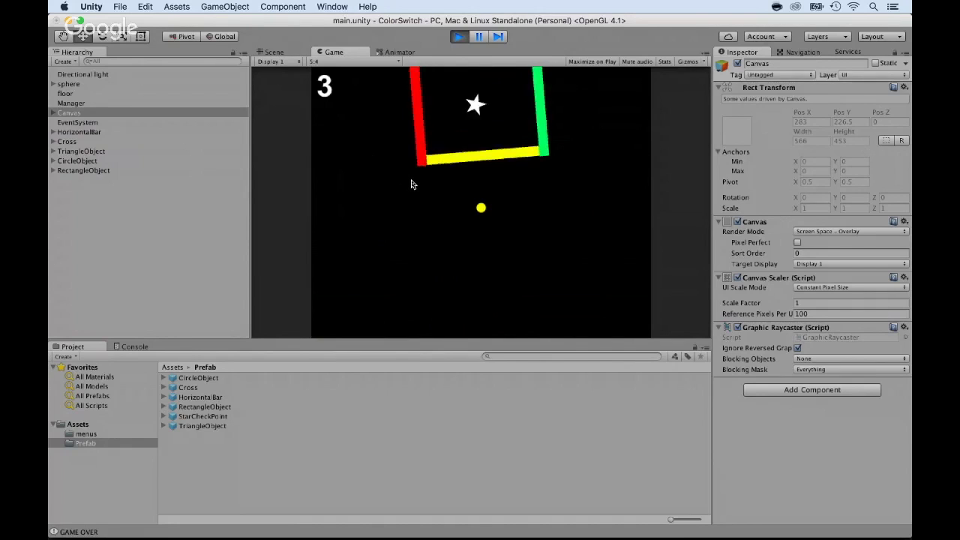
click(411, 184)
click(411, 184)
click(412, 185)
click(411, 185)
click(412, 184)
click(411, 184)
click(411, 185)
click(411, 184)
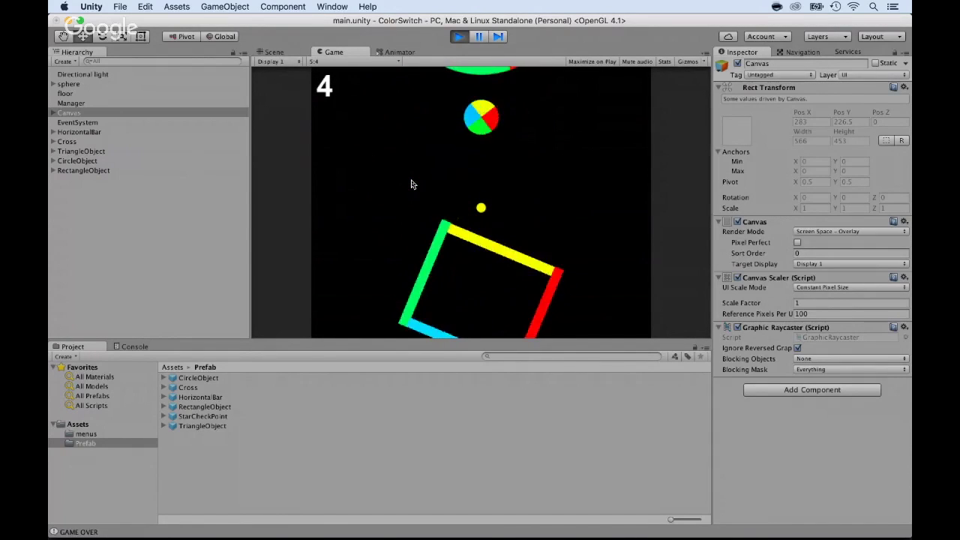
click(411, 185)
click(411, 185)
click(411, 185)
click(411, 184)
click(411, 185)
click(411, 184)
click(411, 185)
click(411, 185)
click(411, 184)
click(411, 185)
click(411, 184)
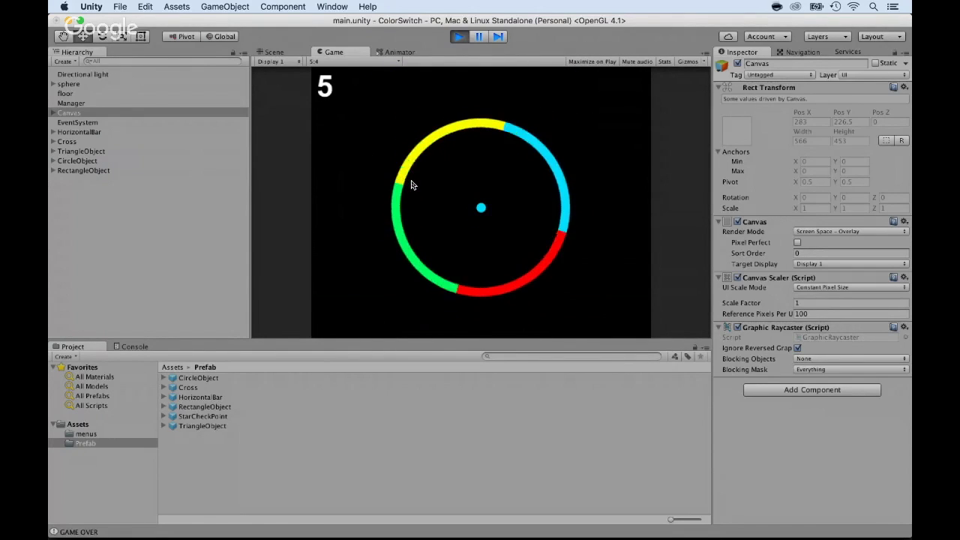
click(411, 184)
click(411, 185)
click(411, 184)
click(411, 185)
key(super+p)
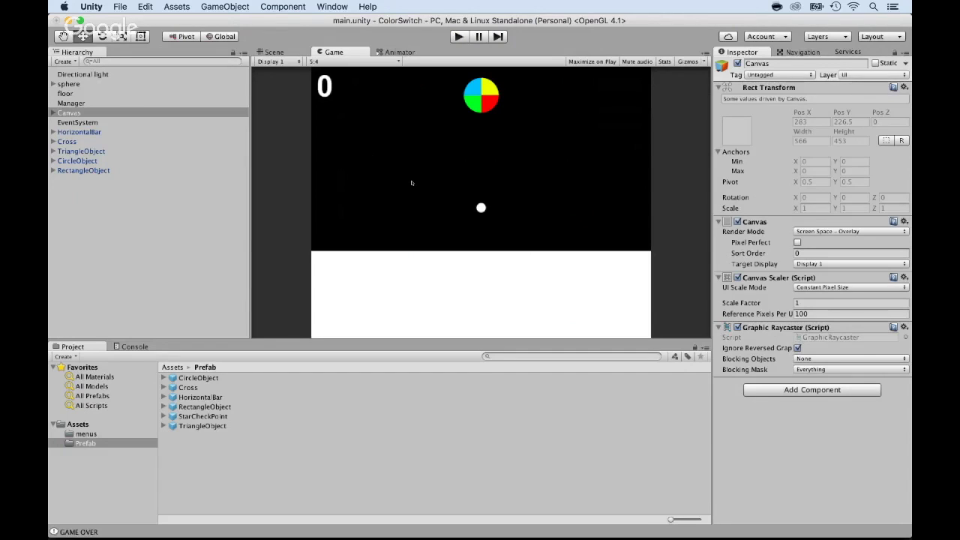
Open the menus folder in the project's Assets and select the button-gift sprite.
click(69, 434)
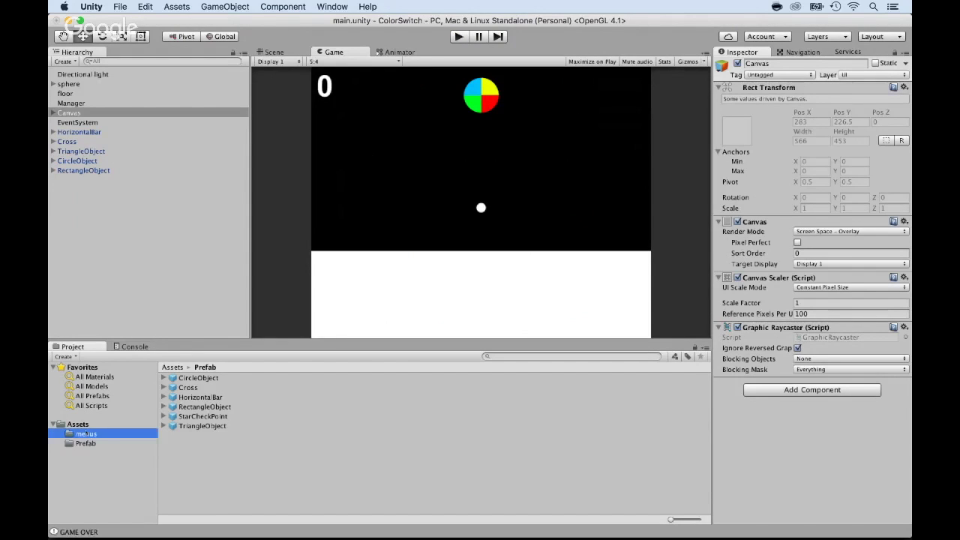
click(174, 368)
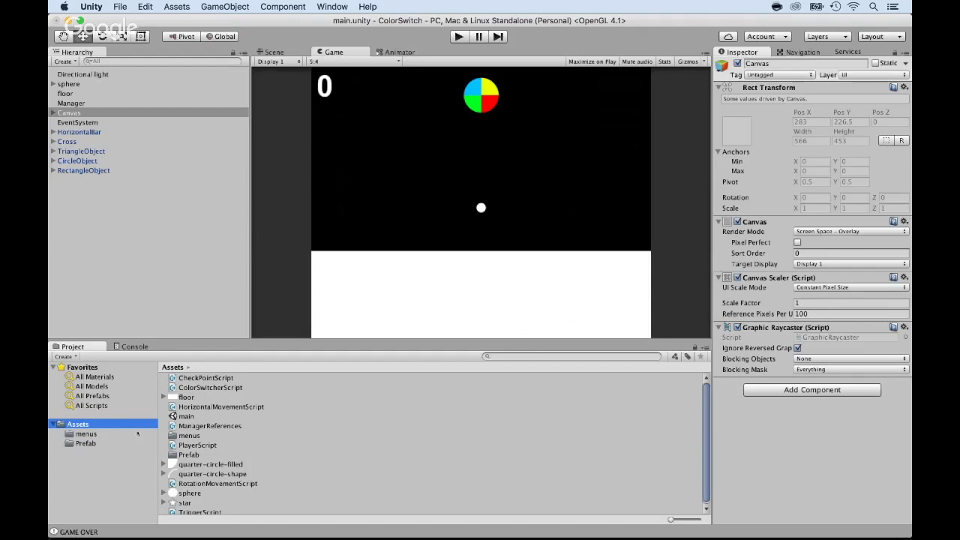
double_click(187, 435)
click(191, 378)
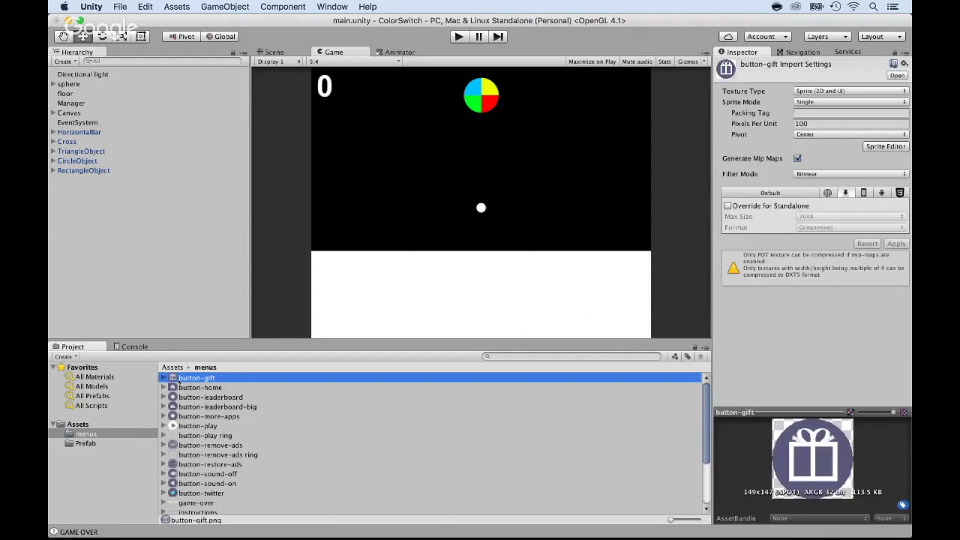
Reveal the menus folder in Finder, open it there and enlarge the window to show its image files.
right_click(86, 435)
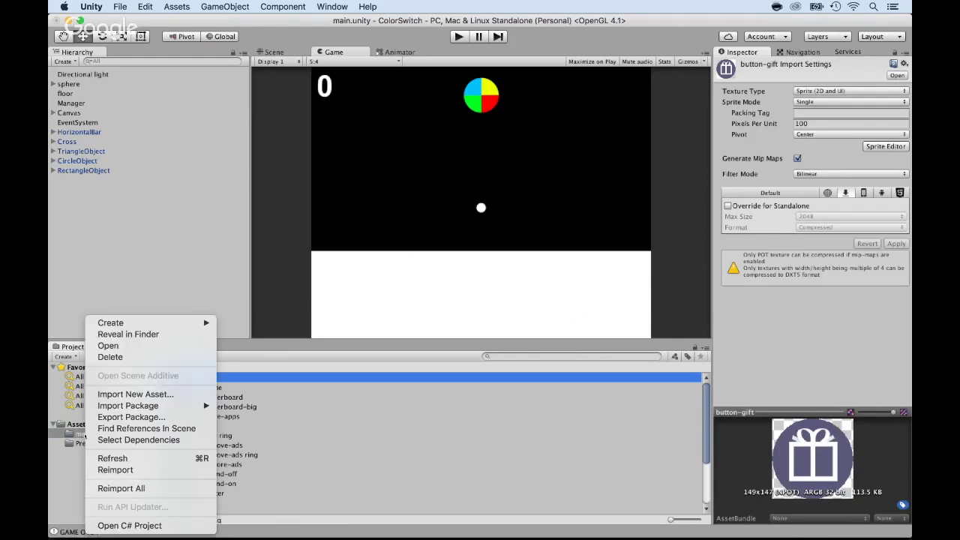
click(109, 335)
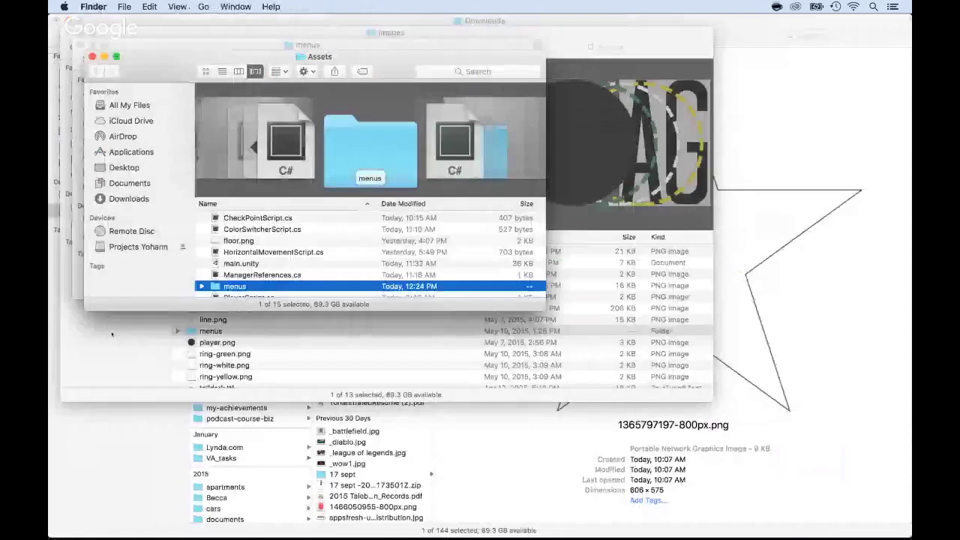
drag(186, 47, 186, 60)
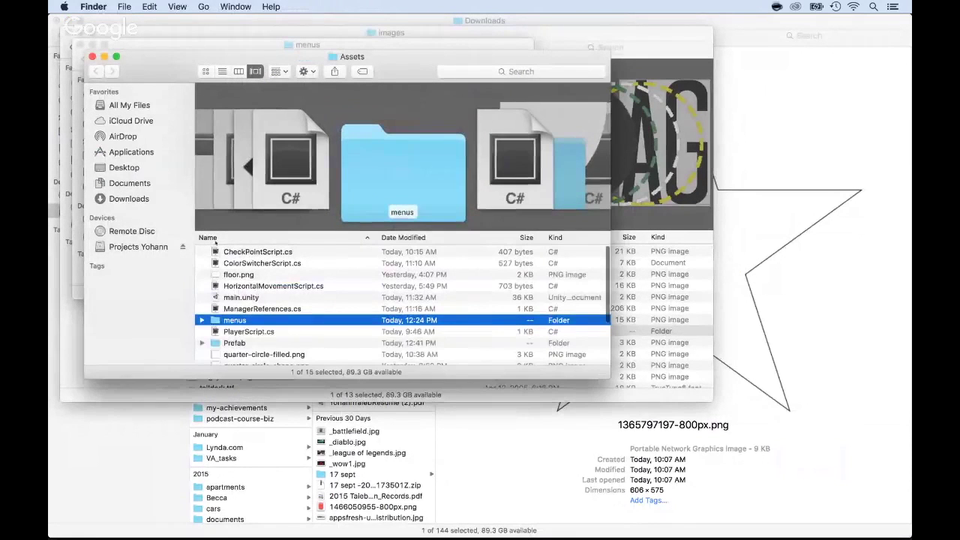
double_click(218, 321)
drag(610, 379, 905, 498)
drag(399, 69, 338, 34)
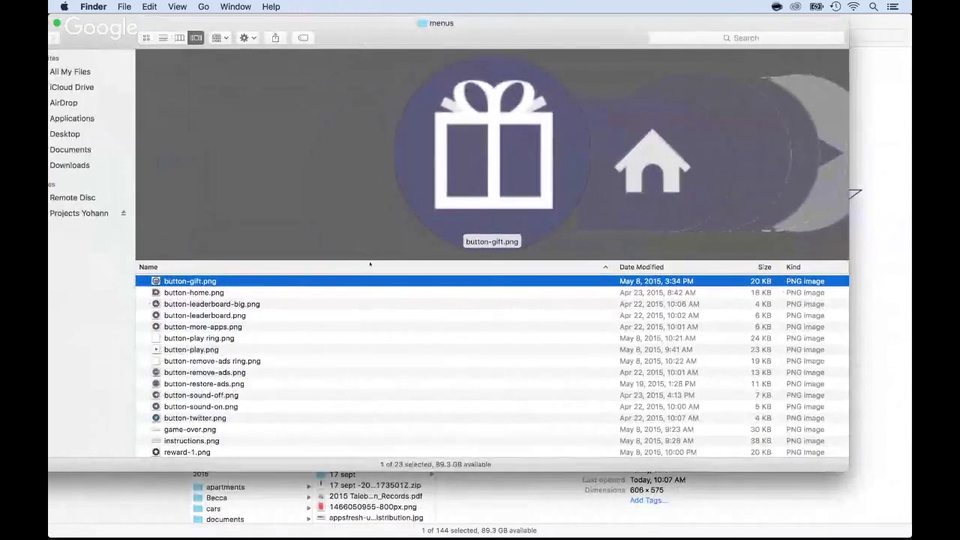
Enlarge the image preview area and examine the menu images one by one, from button-gift.png through title.png.
drag(369, 261, 370, 295)
key(Down)
key(Down)
key(Down)
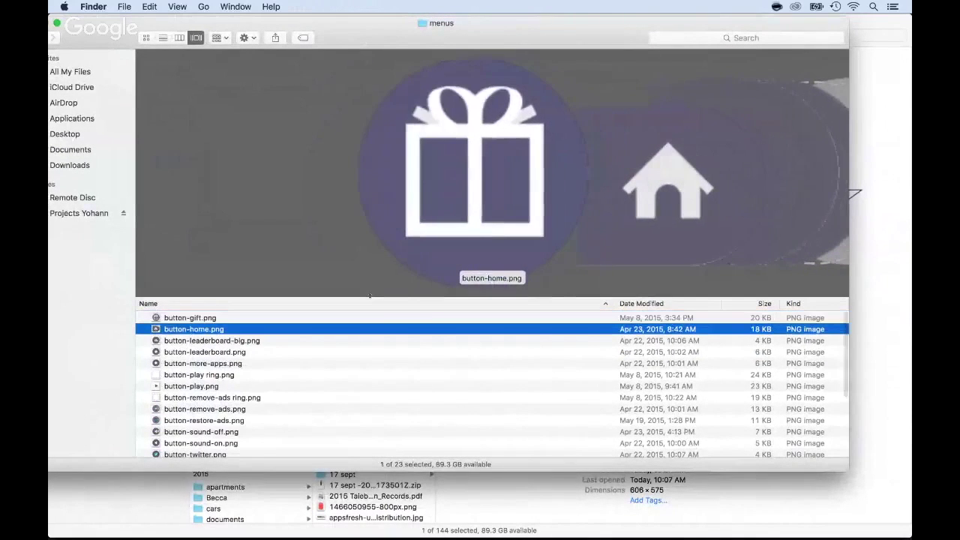
key(Down)
key(Down)
key(Down)
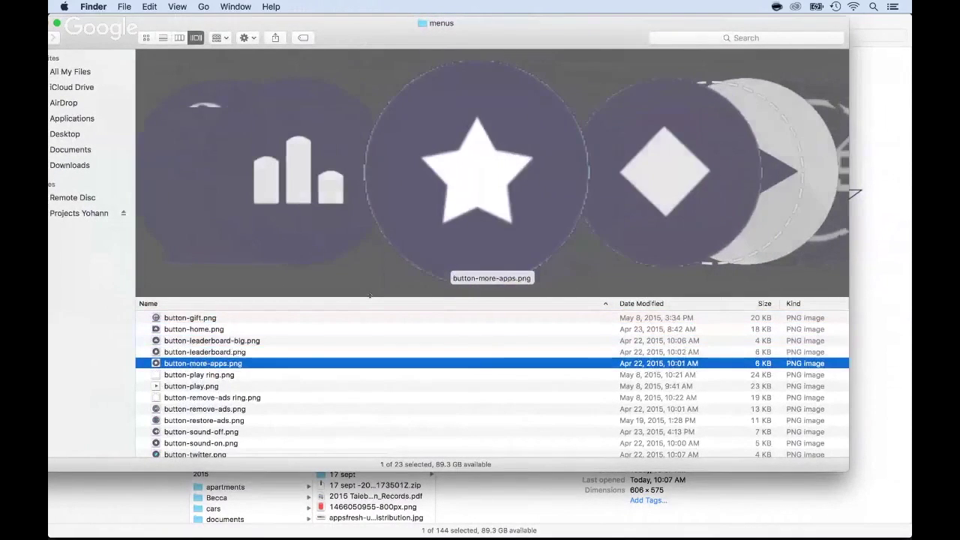
key(Down)
key(Down)
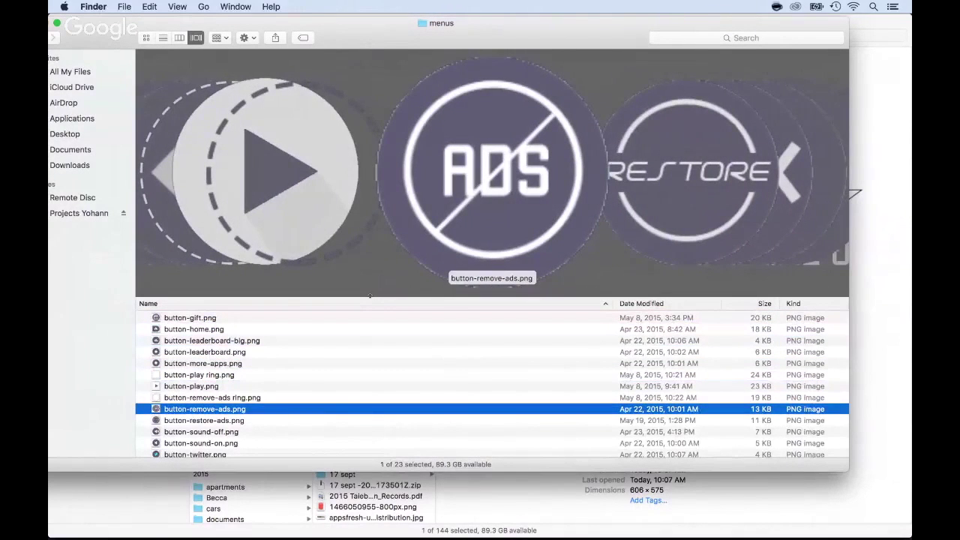
key(Down)
key(Down)
key(Down)
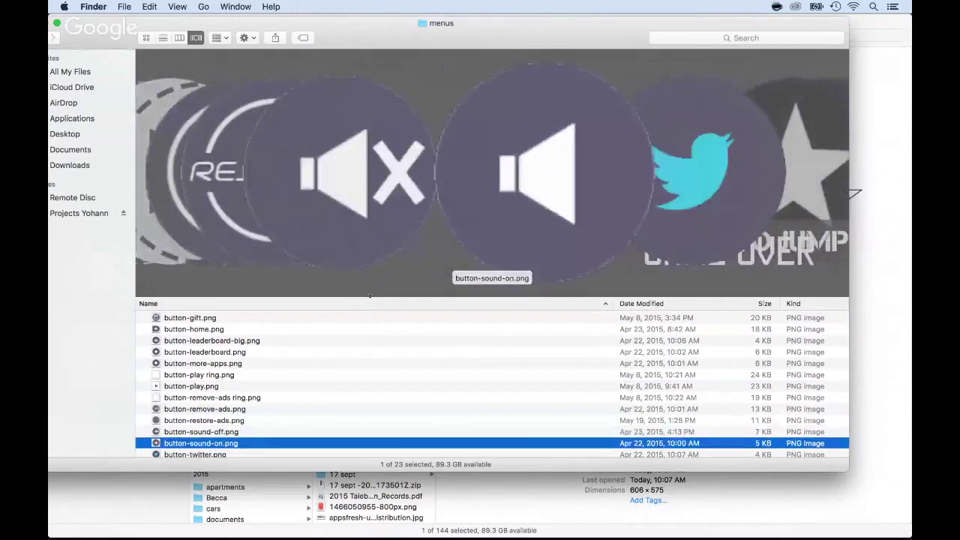
key(Up)
key(Down)
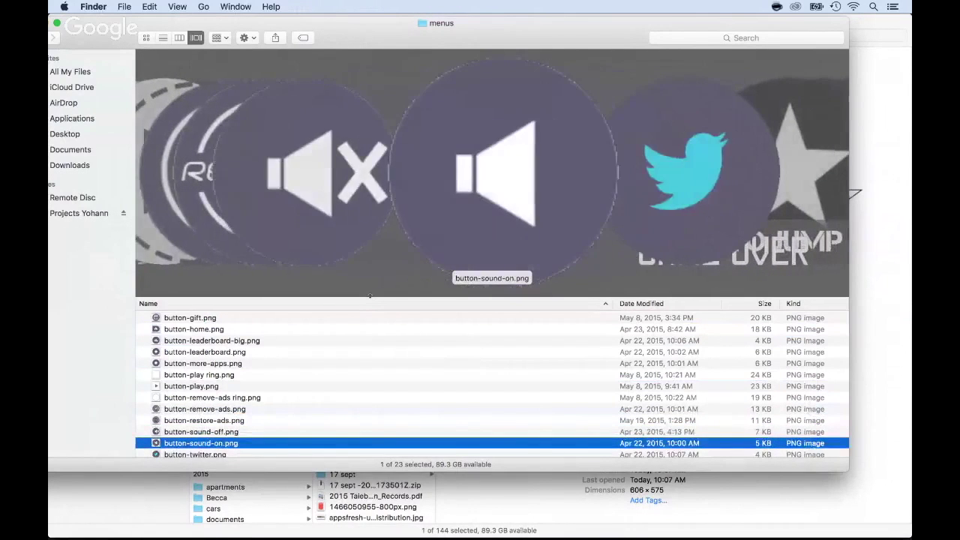
key(Down)
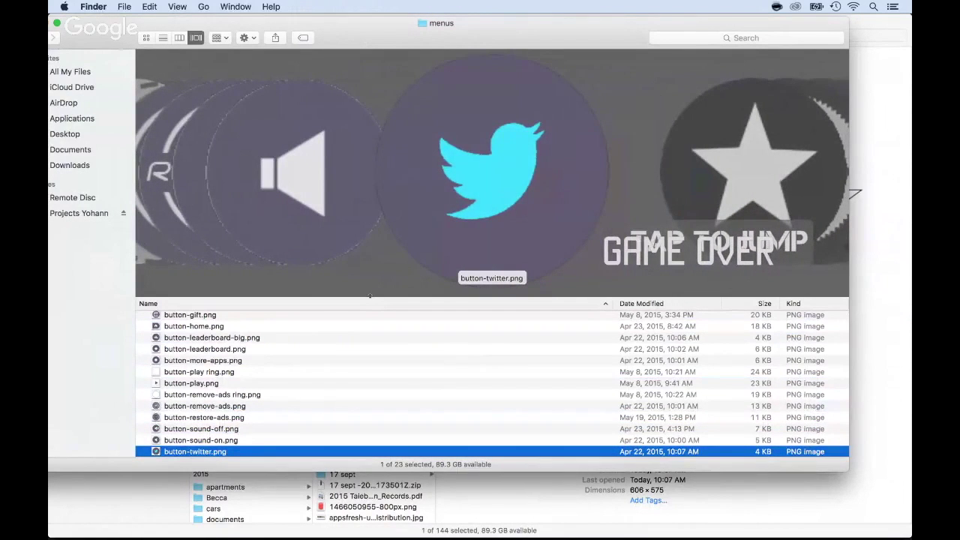
key(Down)
key(Up)
key(Down)
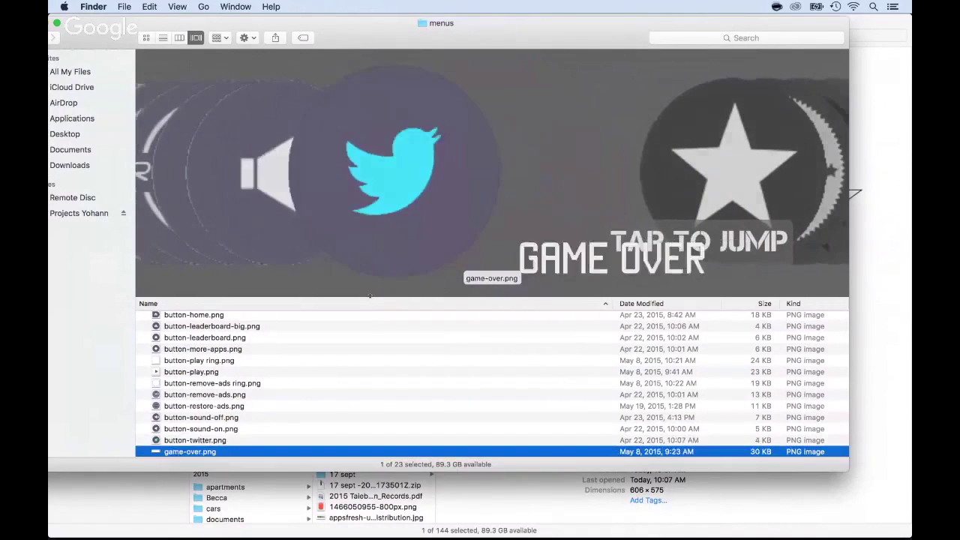
key(Down)
key(Up)
key(Down)
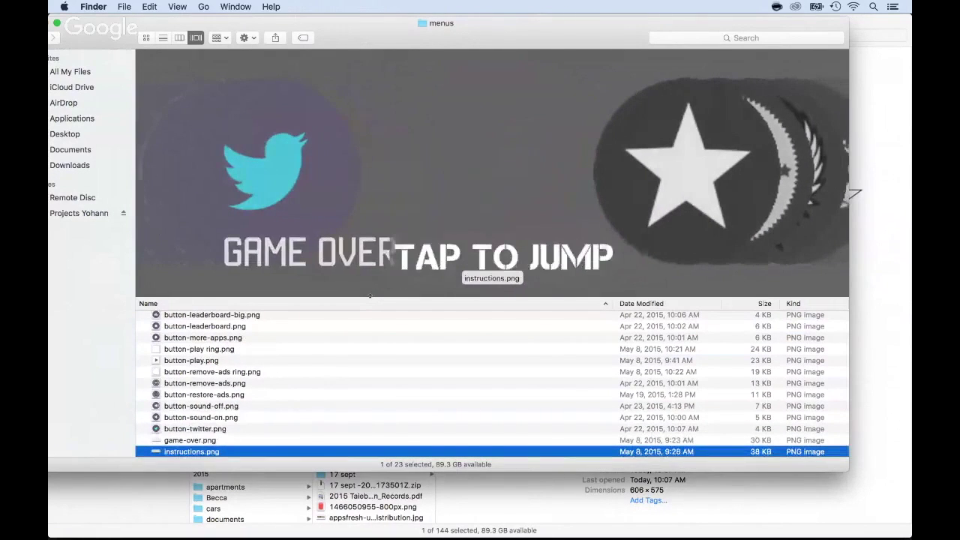
key(Down)
key(Down)
key(Down)
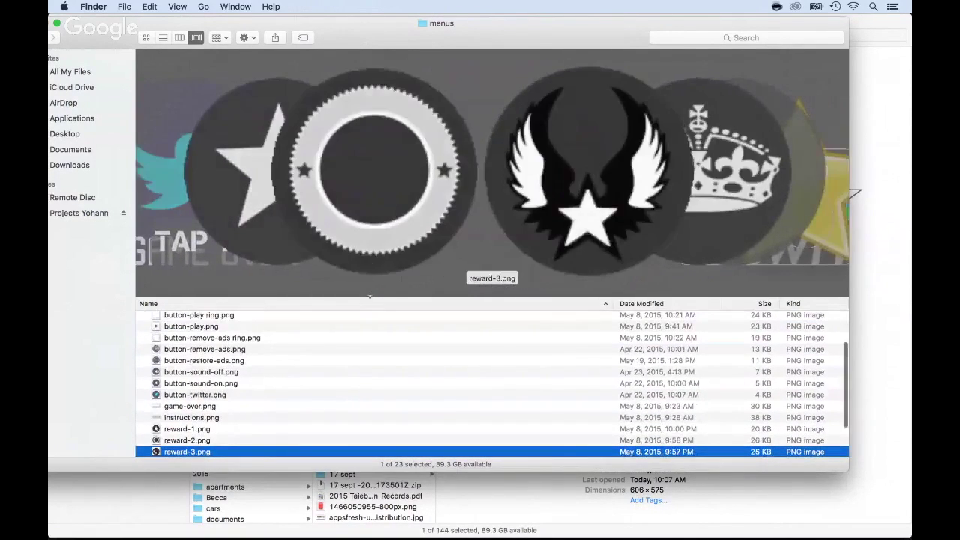
key(Down)
key(Down)
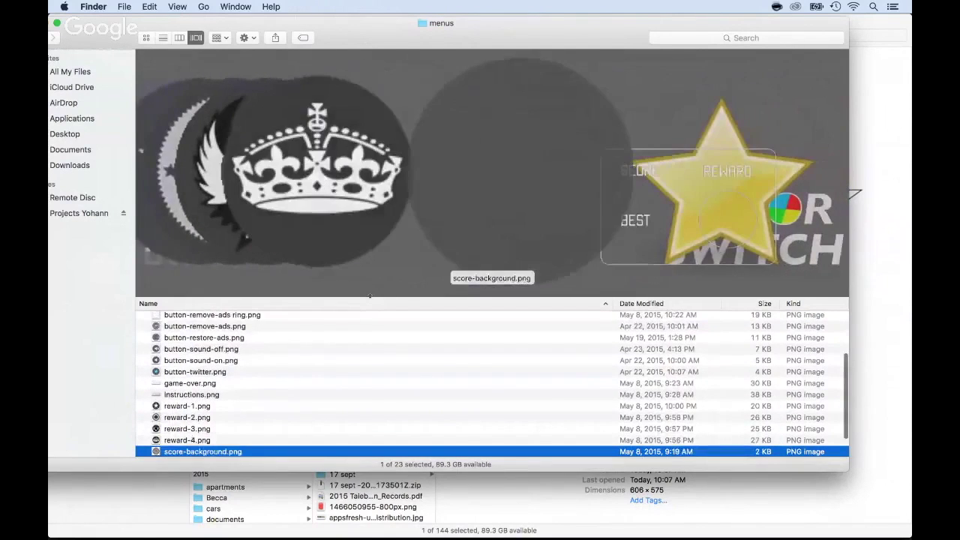
key(Down)
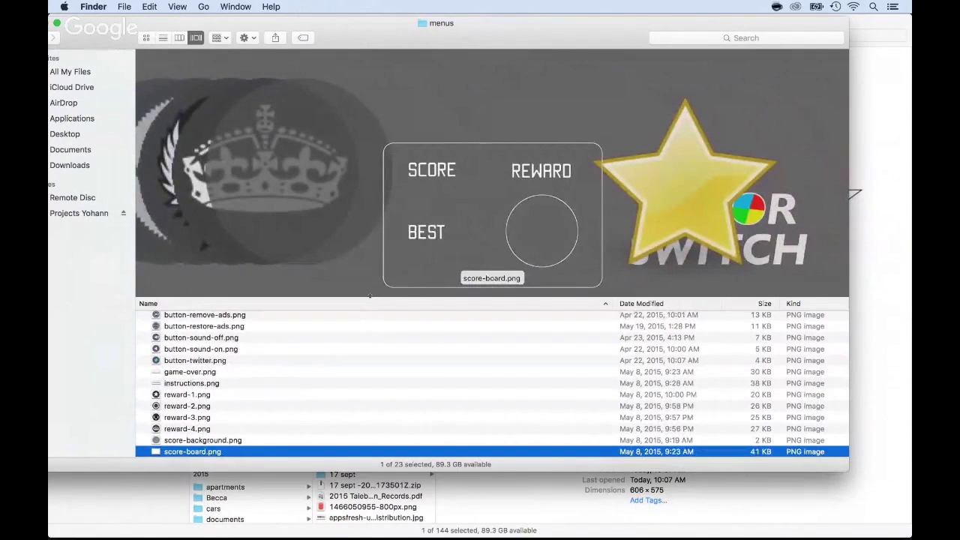
key(Down)
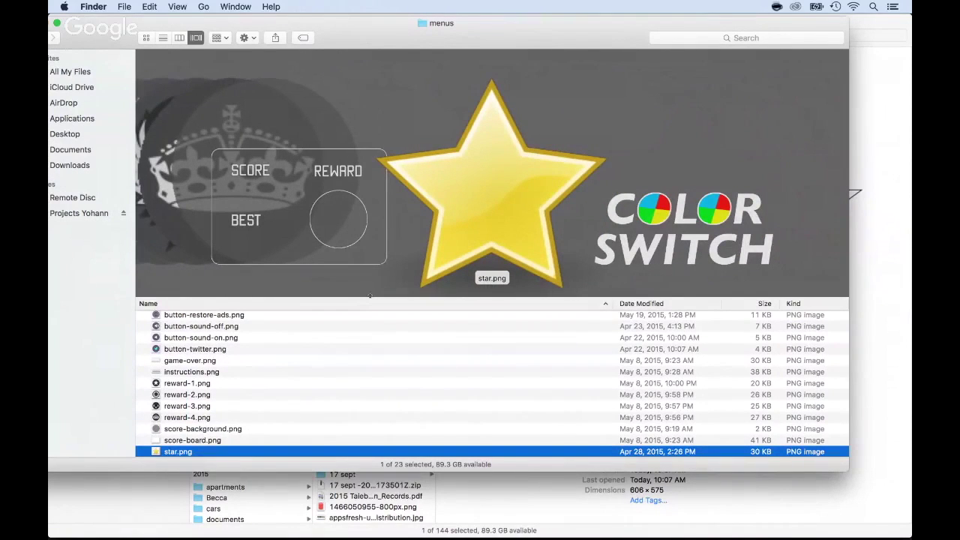
key(Down)
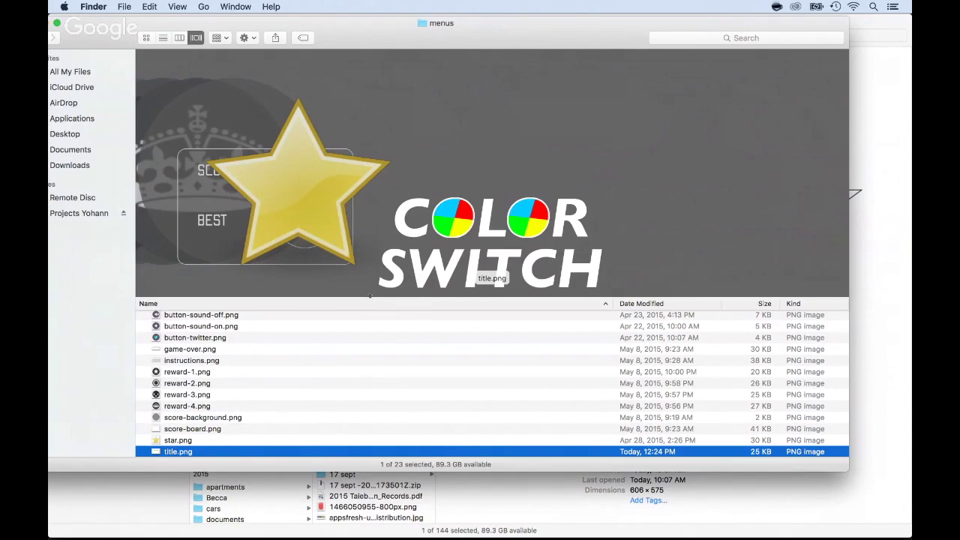
Switch back to Unity and add a UI Panel as a child of the Canvas.
key(super+Tab)
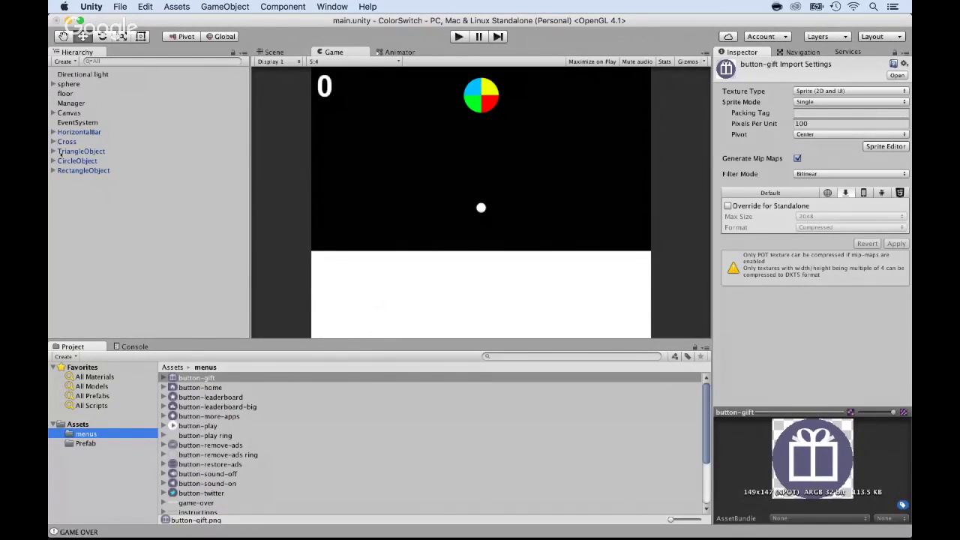
click(54, 112)
click(64, 112)
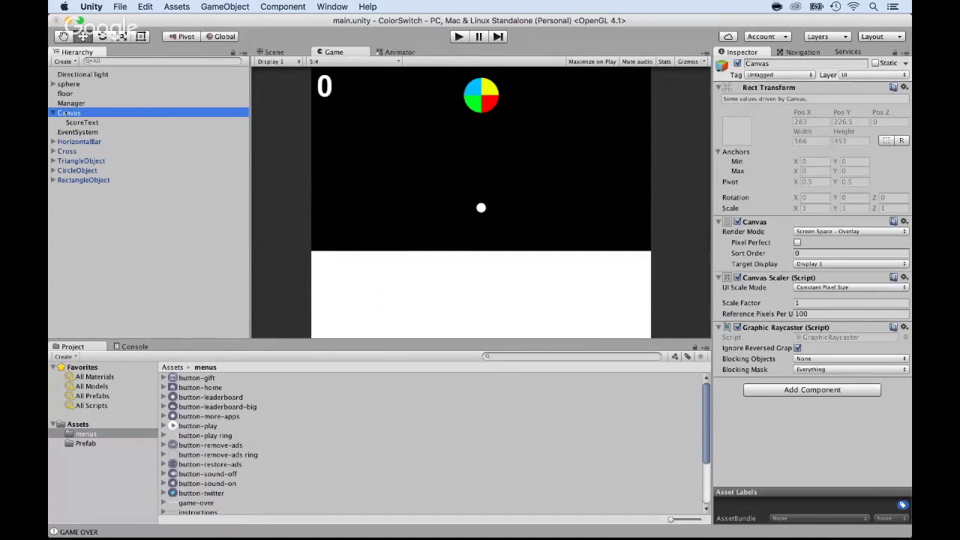
right_click(69, 111)
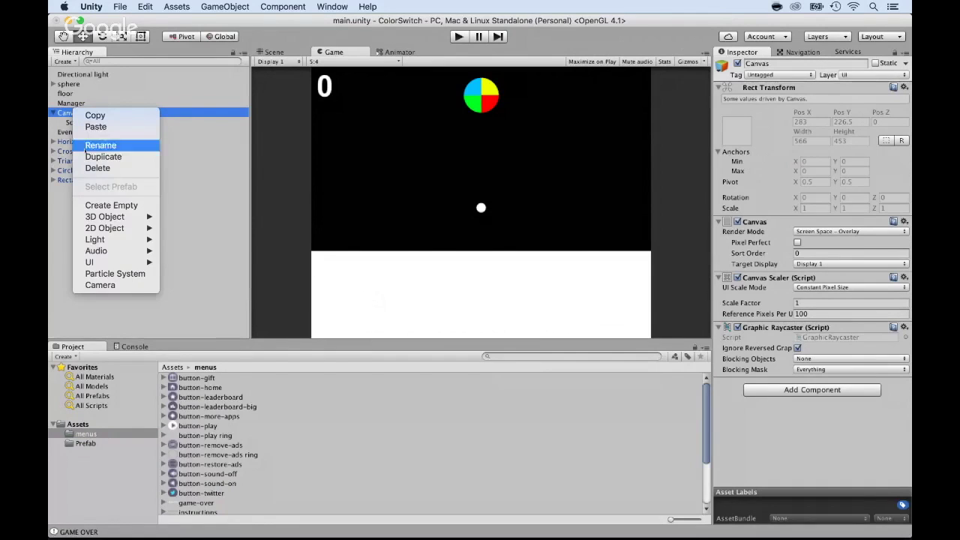
mouse_move(102, 263)
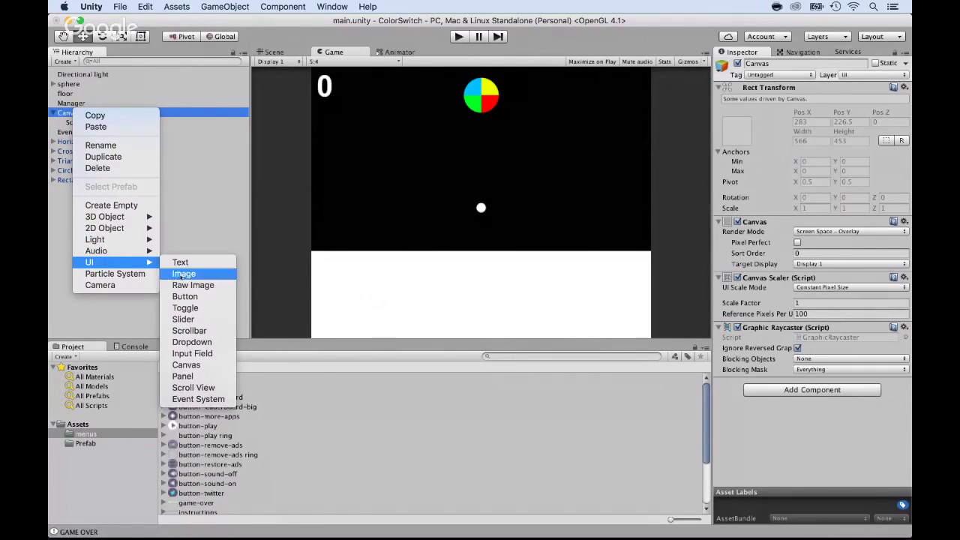
click(184, 376)
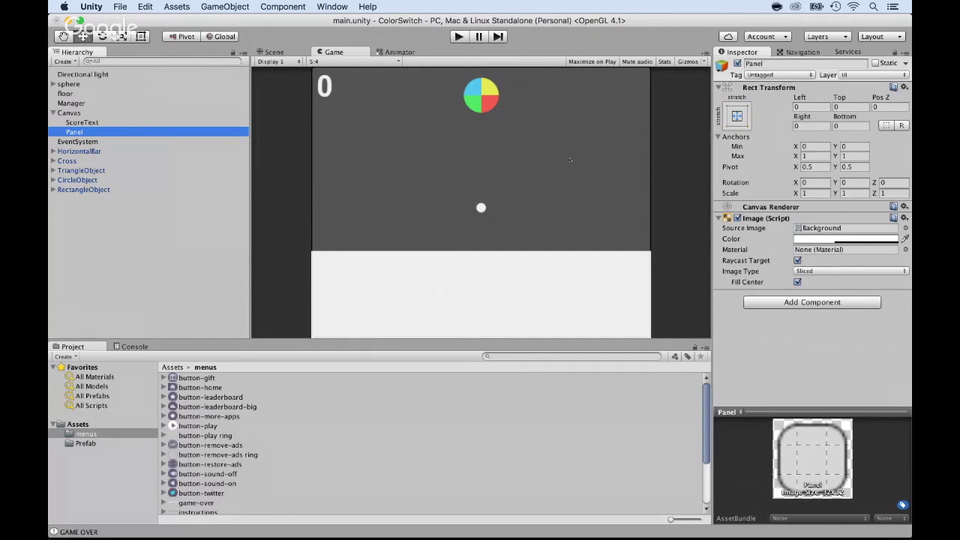
Rename the new panel under the Canvas as MainPanel.
key(Return)
key(Return)
key(Return)
key(Right)
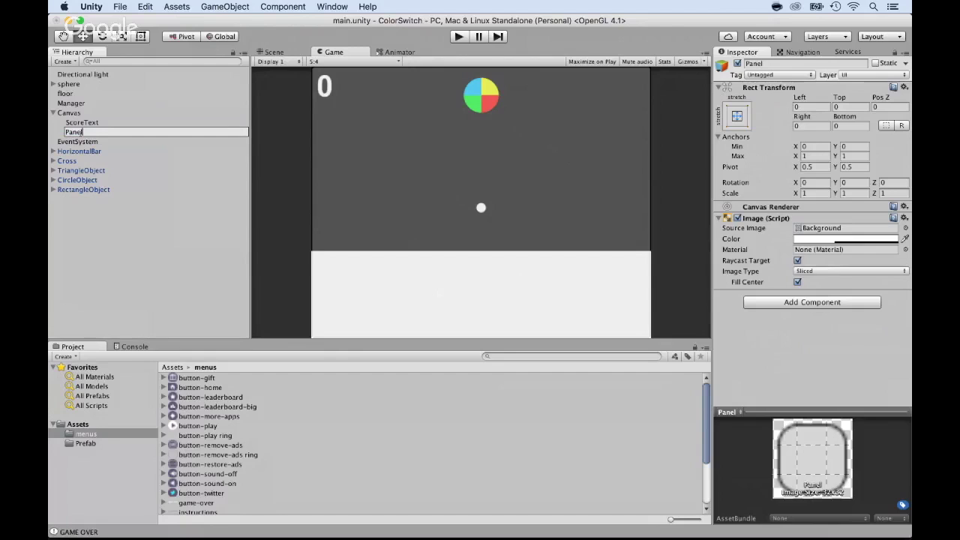
key(Home)
text(Main)
key(Return)
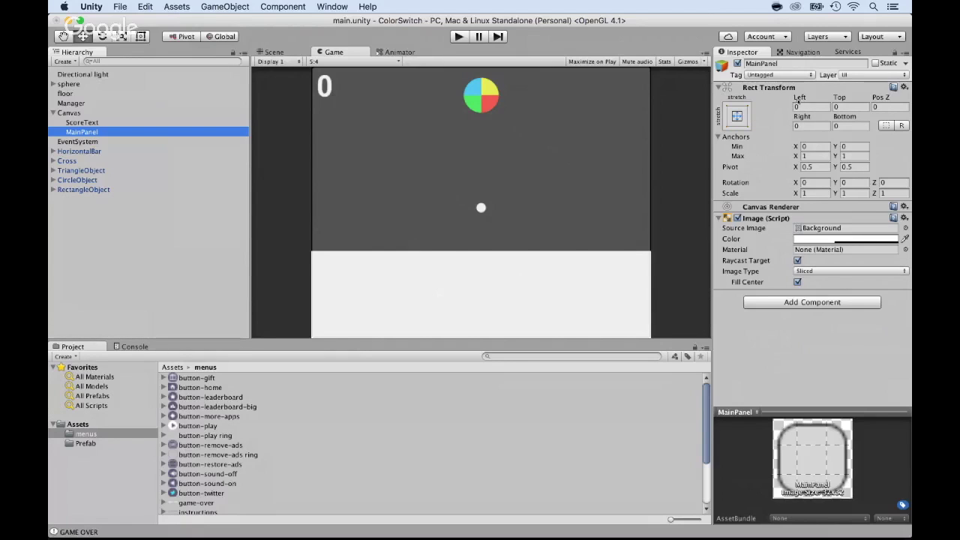
Inset MainPanel from the Canvas edges by setting its left, top, right and bottom offsets to 20.
drag(797, 98, 815, 100)
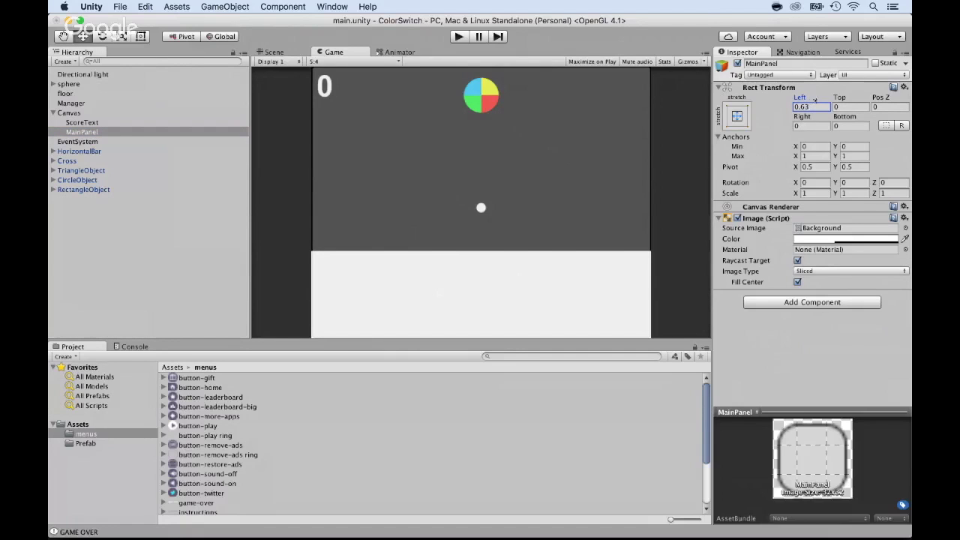
click(809, 107)
text(20)
key(Tab)
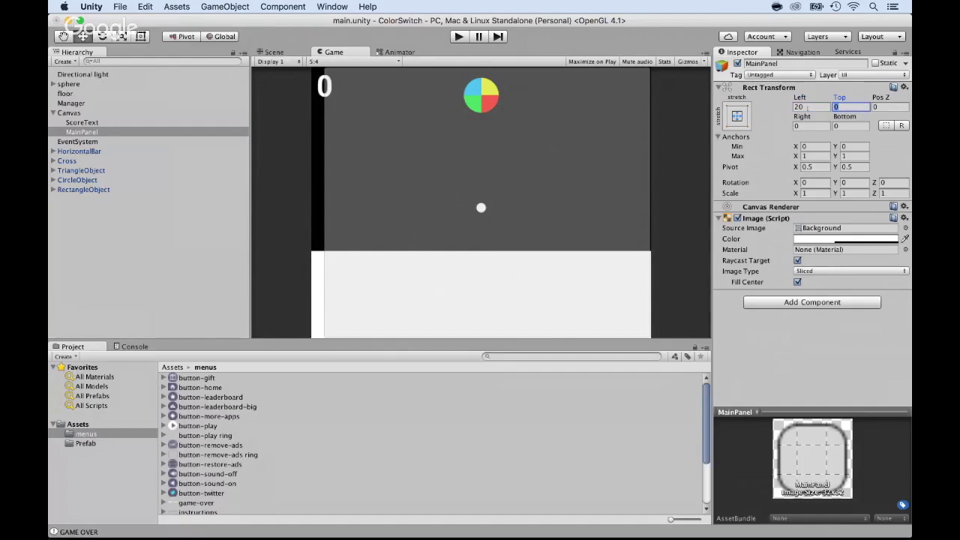
text(20)
key(Tab)
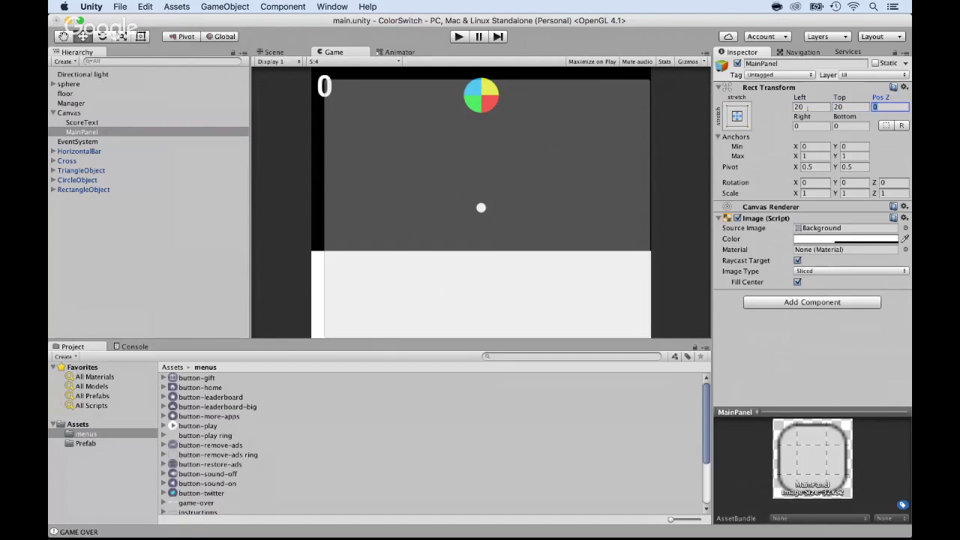
key(Tab)
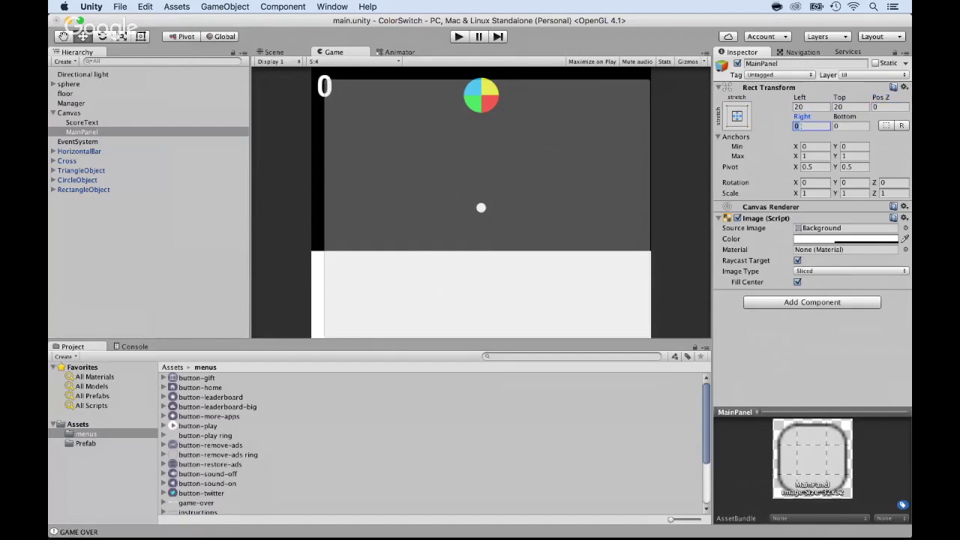
text(20)
key(Tab)
text(20)
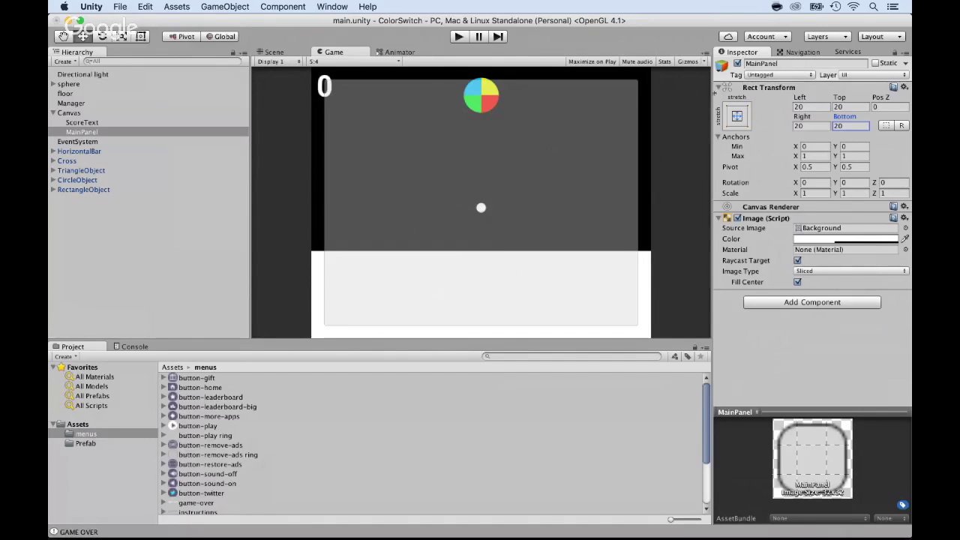
Change MainPanel's anchor preset to middle center.
click(738, 116)
click(805, 237)
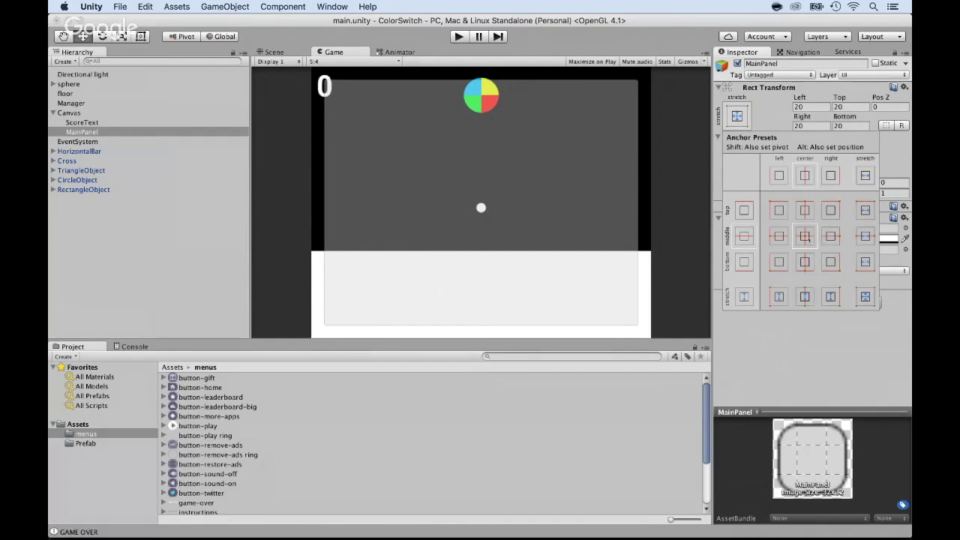
key(alt)
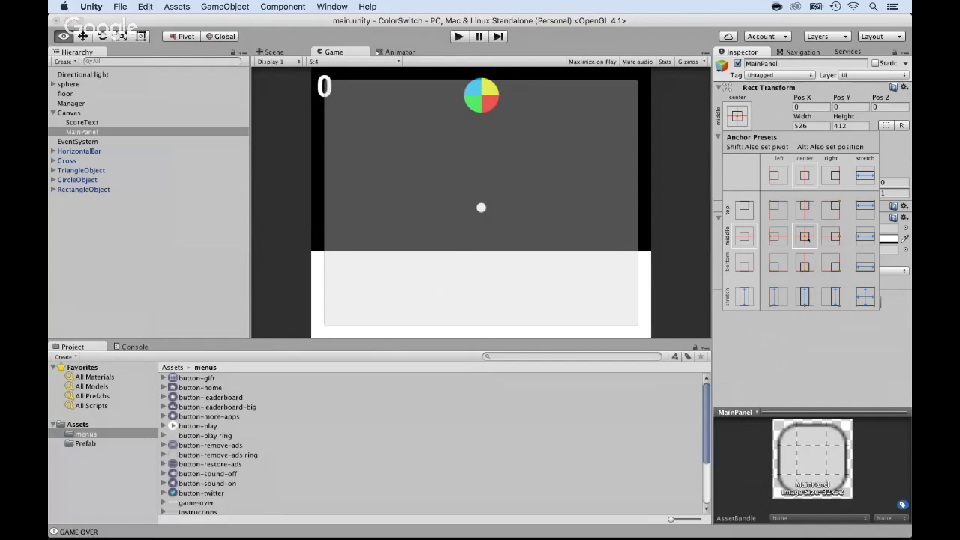
click(771, 116)
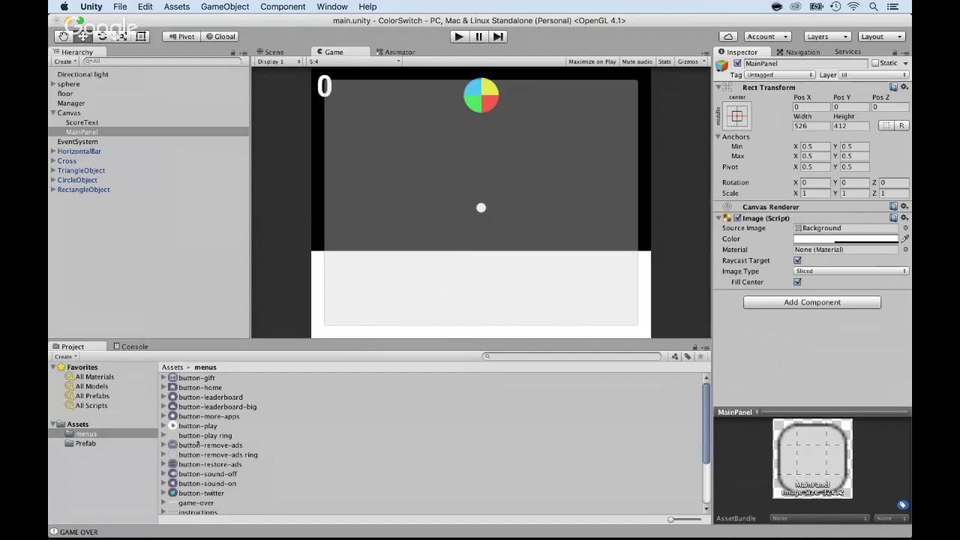
Check the button-play image in the menus folder and add a UI Button as a child of MainPanel.
click(191, 426)
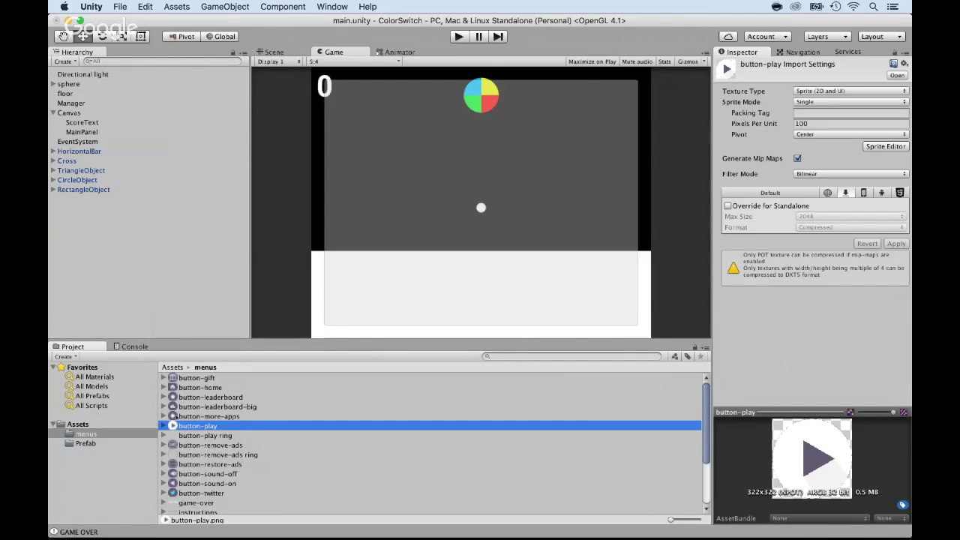
click(77, 132)
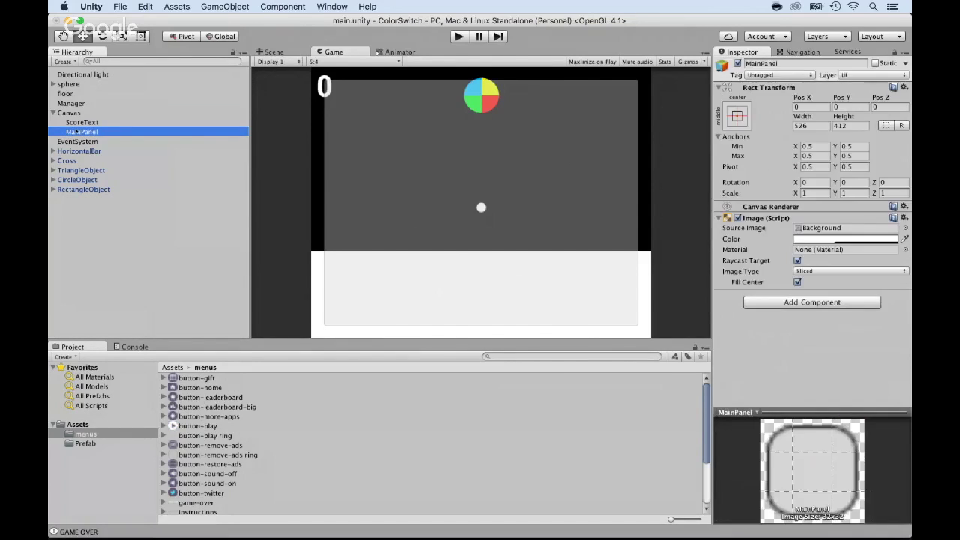
right_click(76, 132)
mouse_move(117, 283)
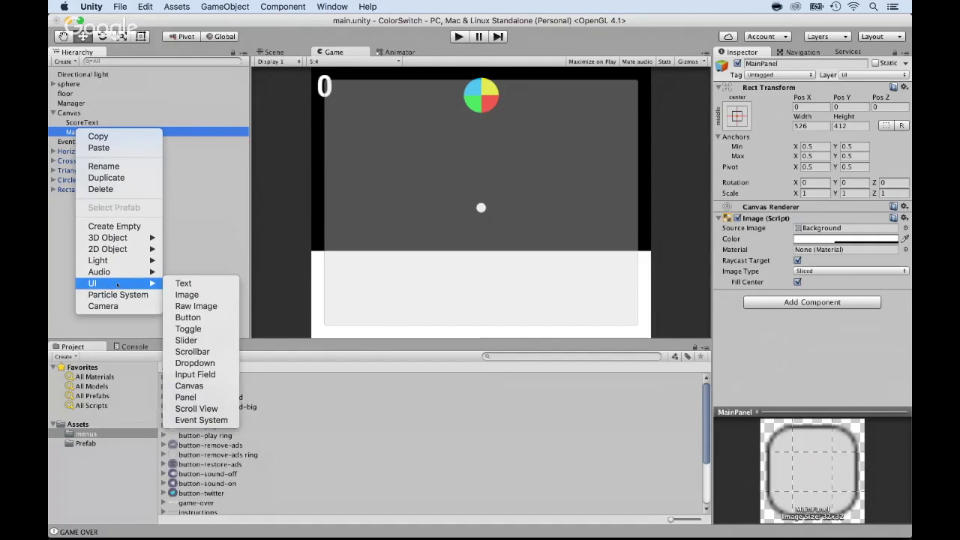
click(188, 317)
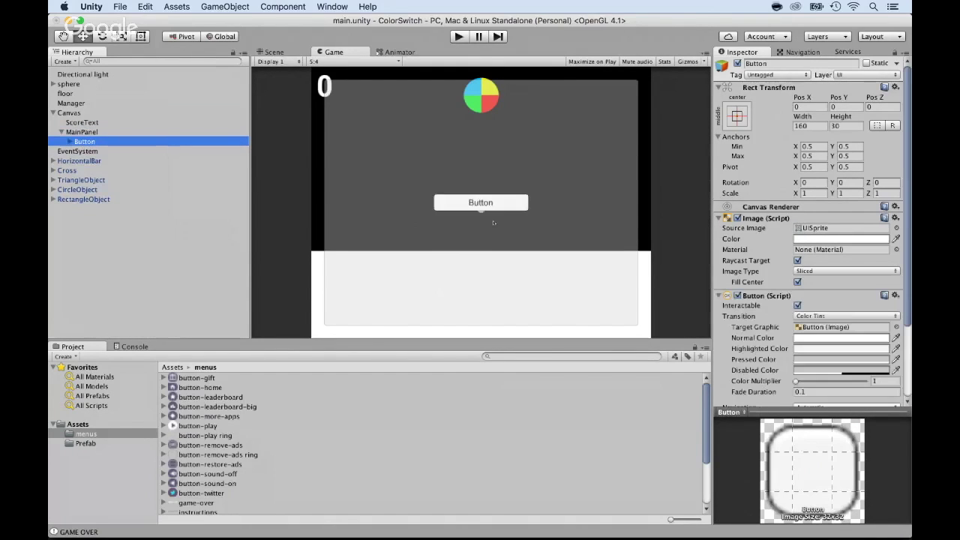
Rename the new button under MainPanel as ButtonPlay and delete its Text child.
click(69, 142)
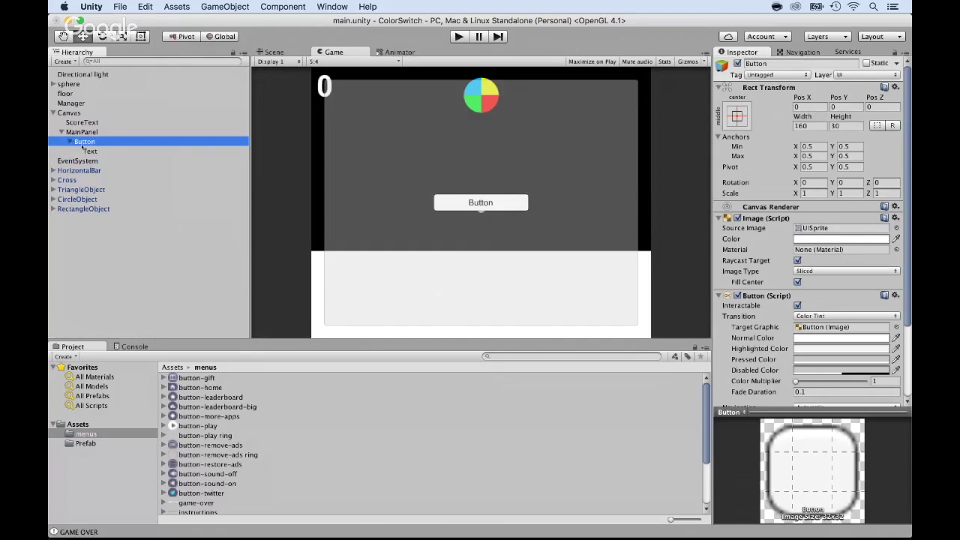
click(89, 151)
click(84, 141)
key(Return)
text(ButtonPlay)
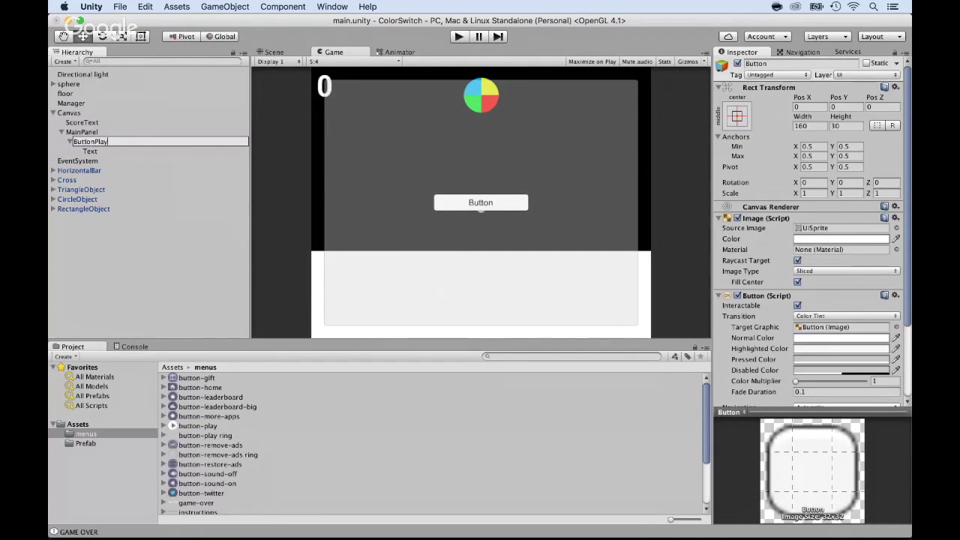
key(Return)
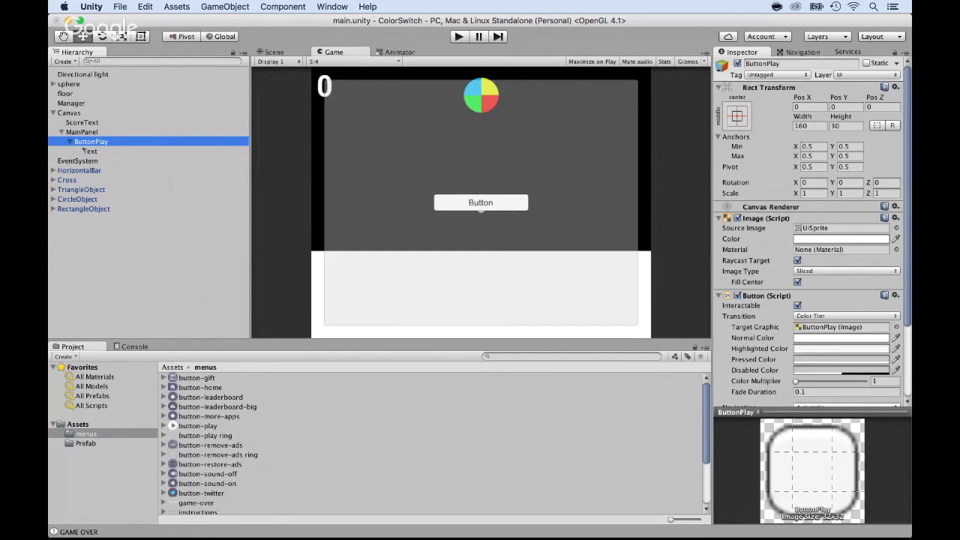
click(87, 151)
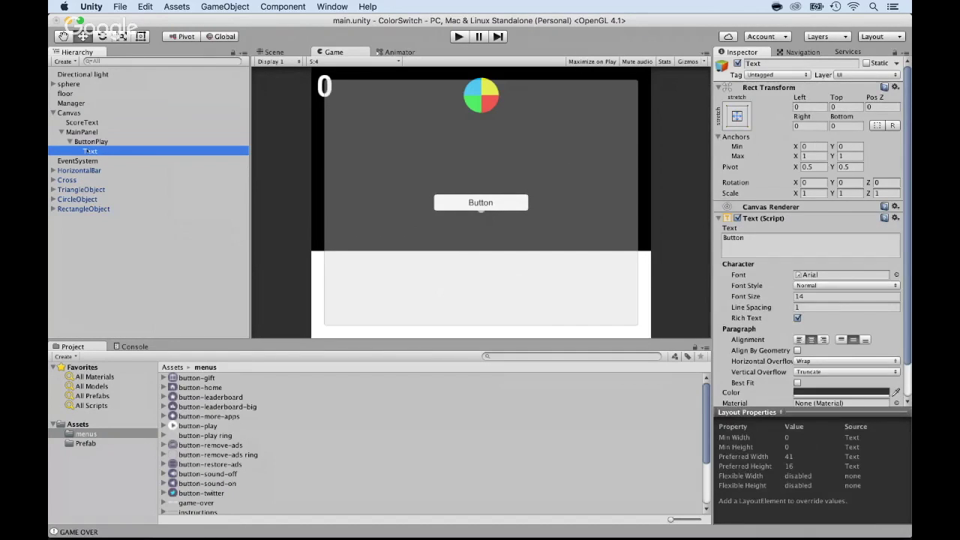
key(super+BackSpace)
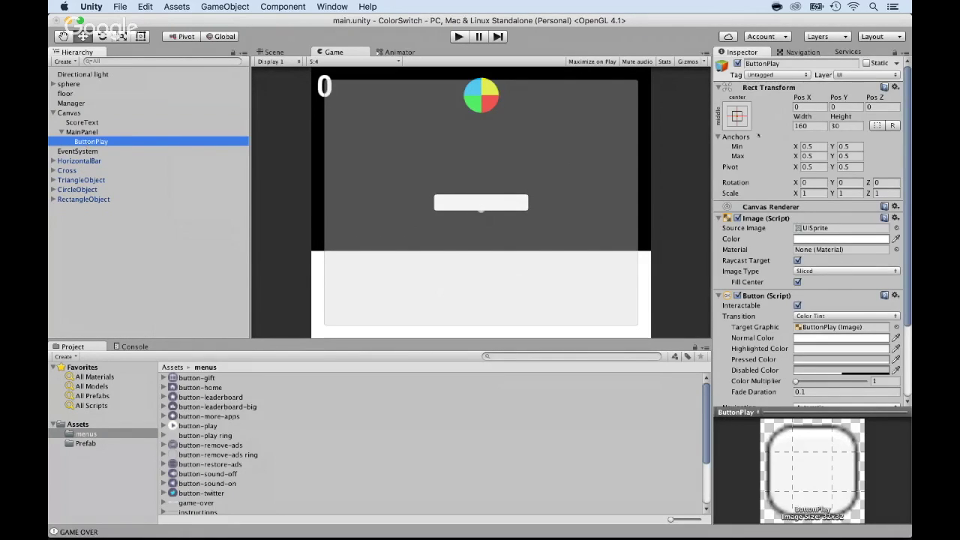
Search the sprites for "play" and assign button-play as the source image of ButtonPlay.
scroll(803, 217, down, 1)
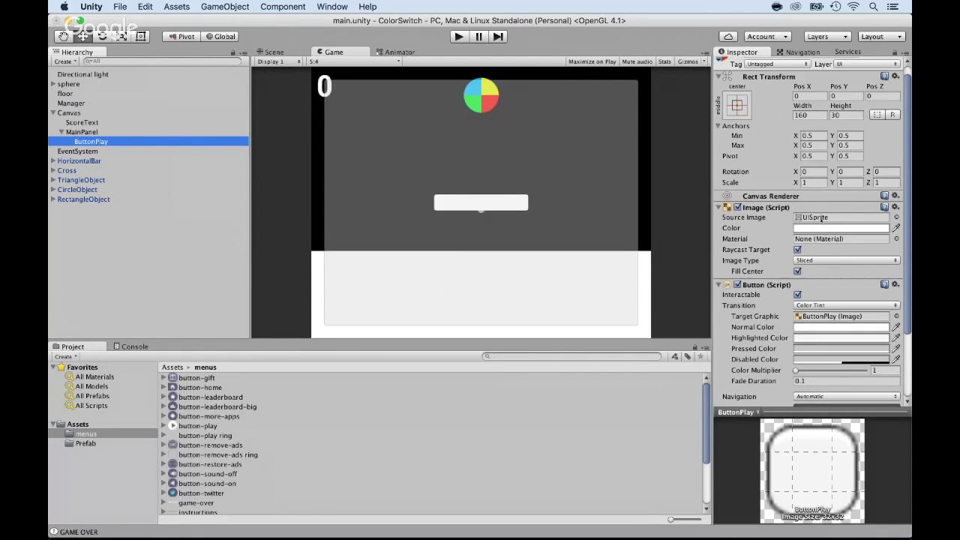
click(896, 217)
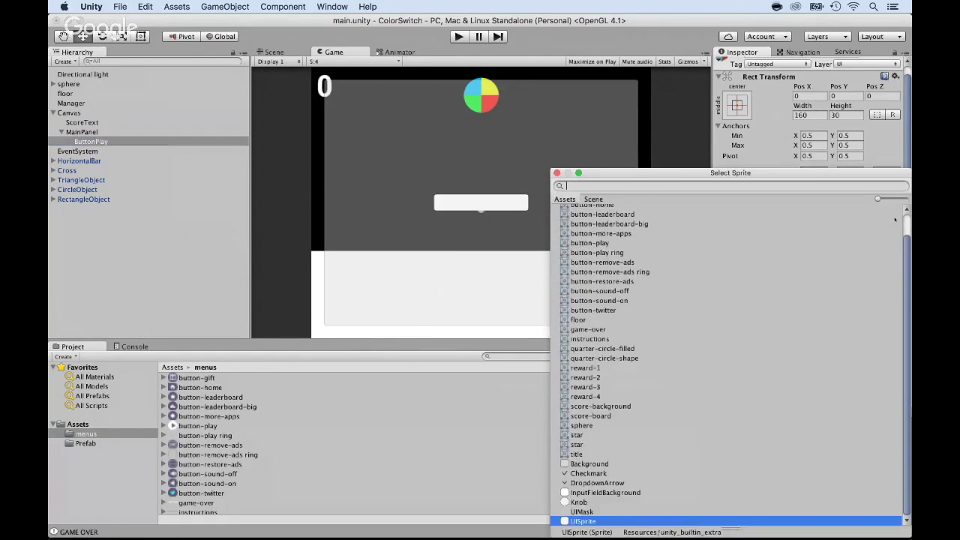
text(lpay)
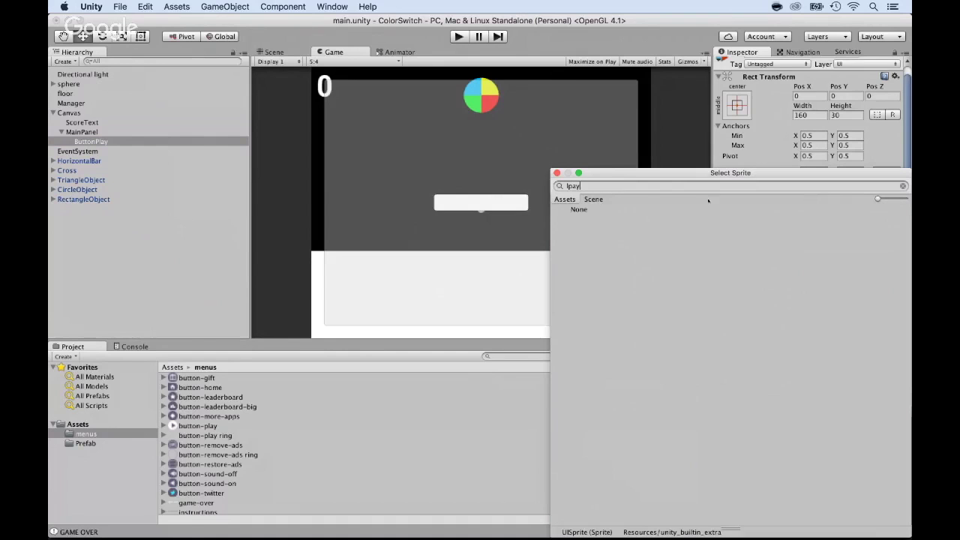
key(super+a)
text(play)
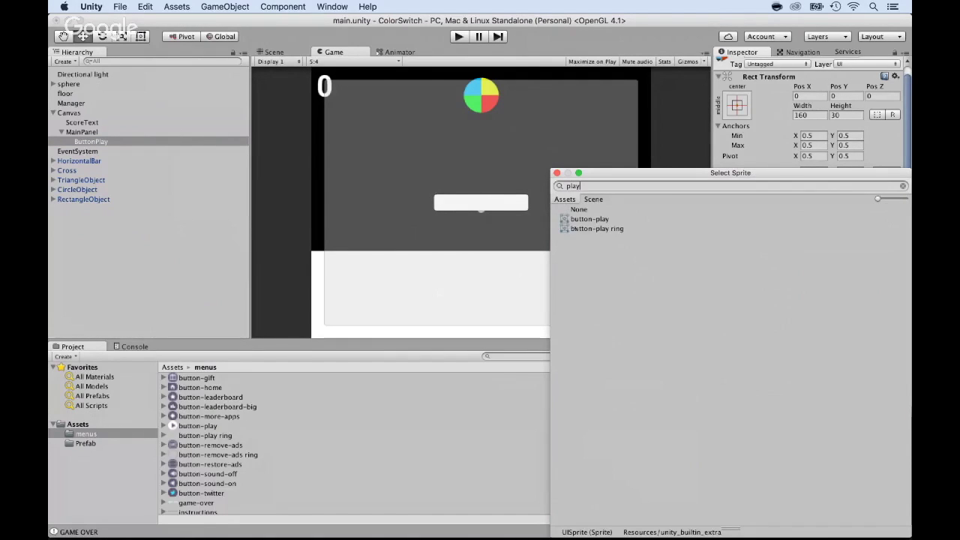
click(576, 220)
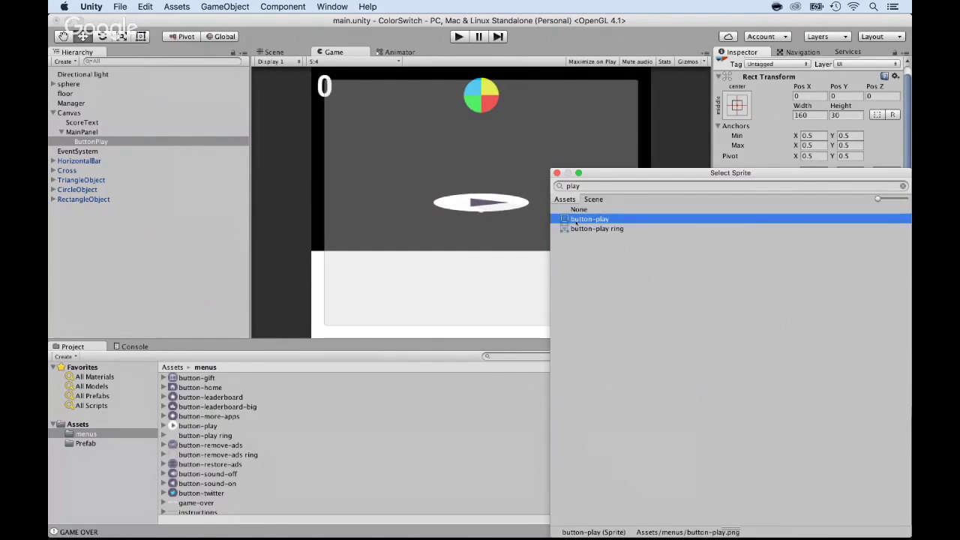
double_click(576, 222)
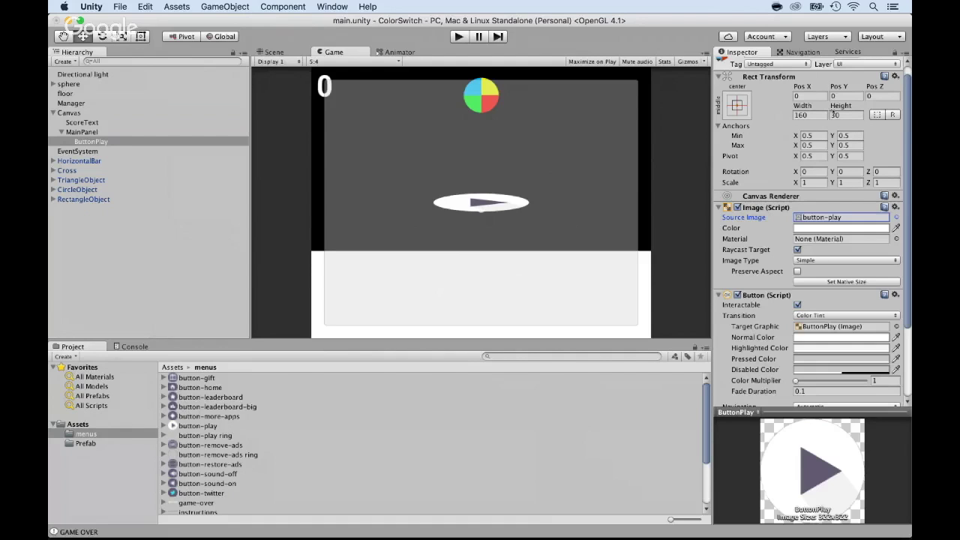
Try ButtonPlay at a width and height of 80, and at 90 by 90.
click(809, 115)
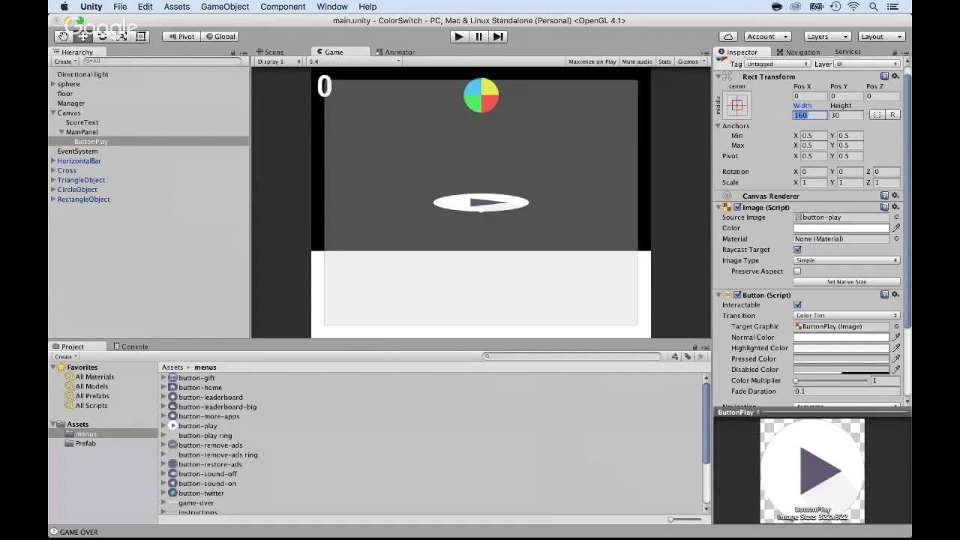
text(80)
key(Tab)
text(80)
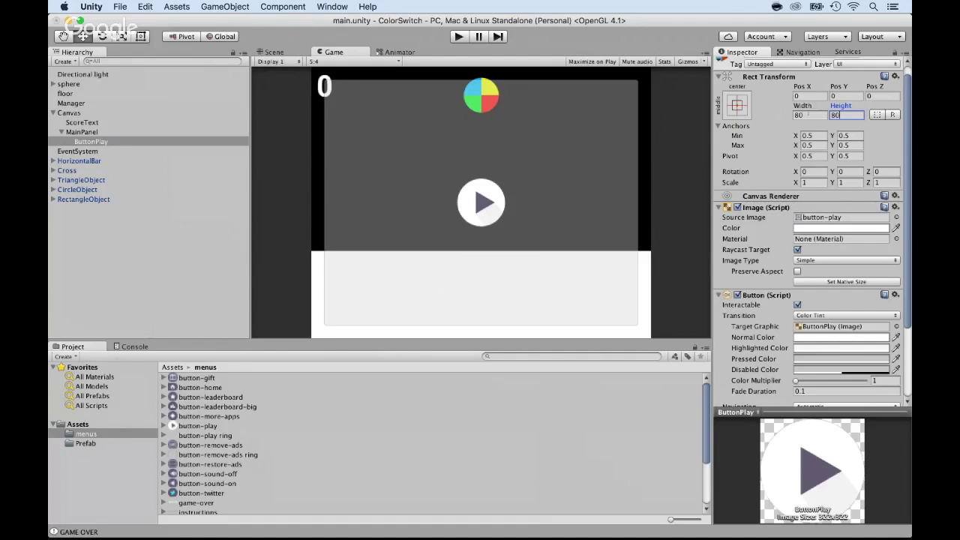
click(809, 115)
text(90)
key(Tab)
text(90)
Set ButtonPlay's width and height to 100.
key(shift+Tab)
text(100)
key(Tab)
text(100)
key(Tab)
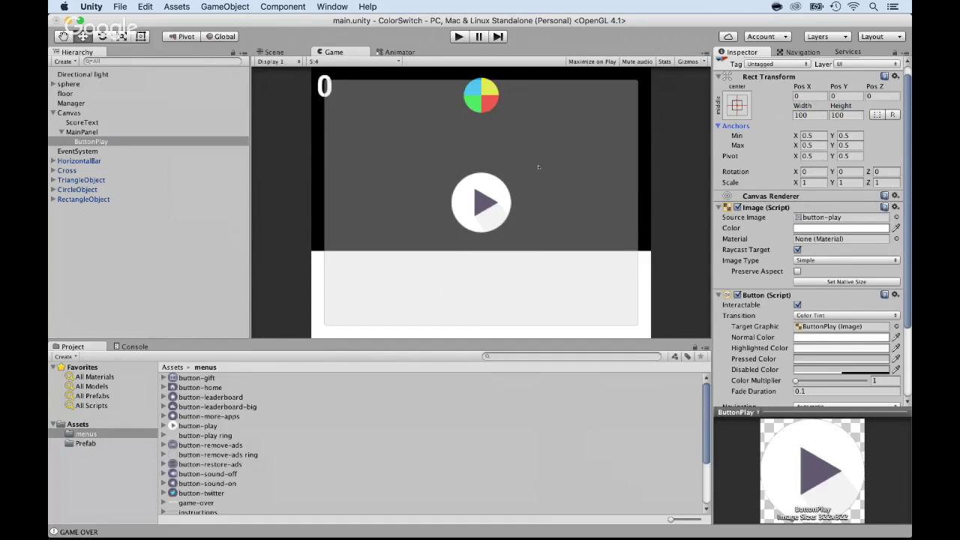